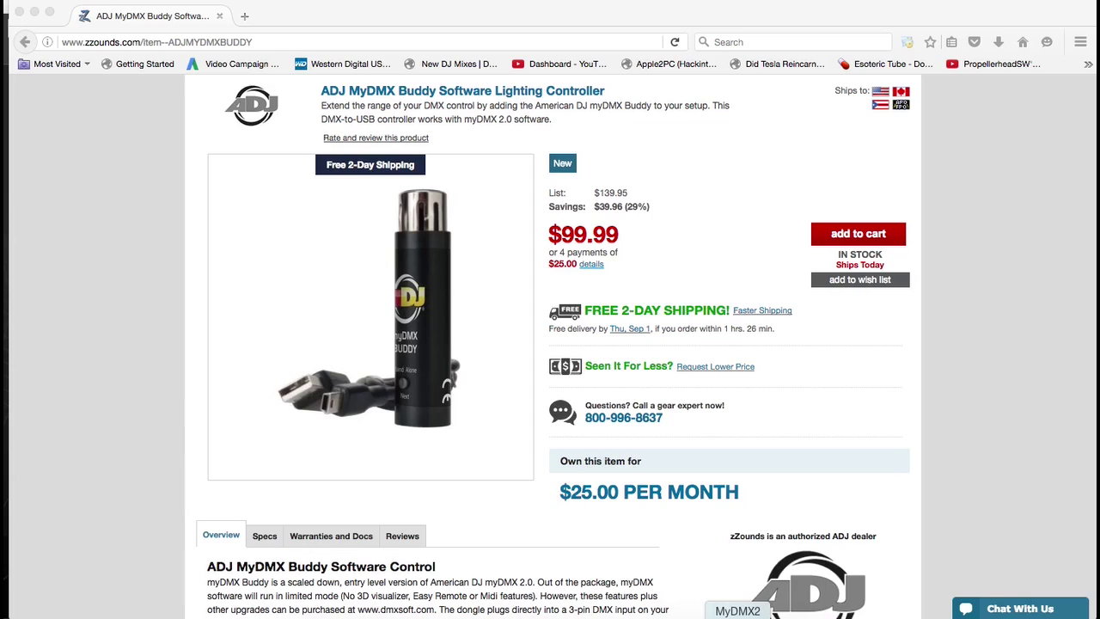
# Step: Switch to MyDMX 2.0 and look through the ALDABRA fixtures in the ScanLibrary
pyautogui.click(737, 616)
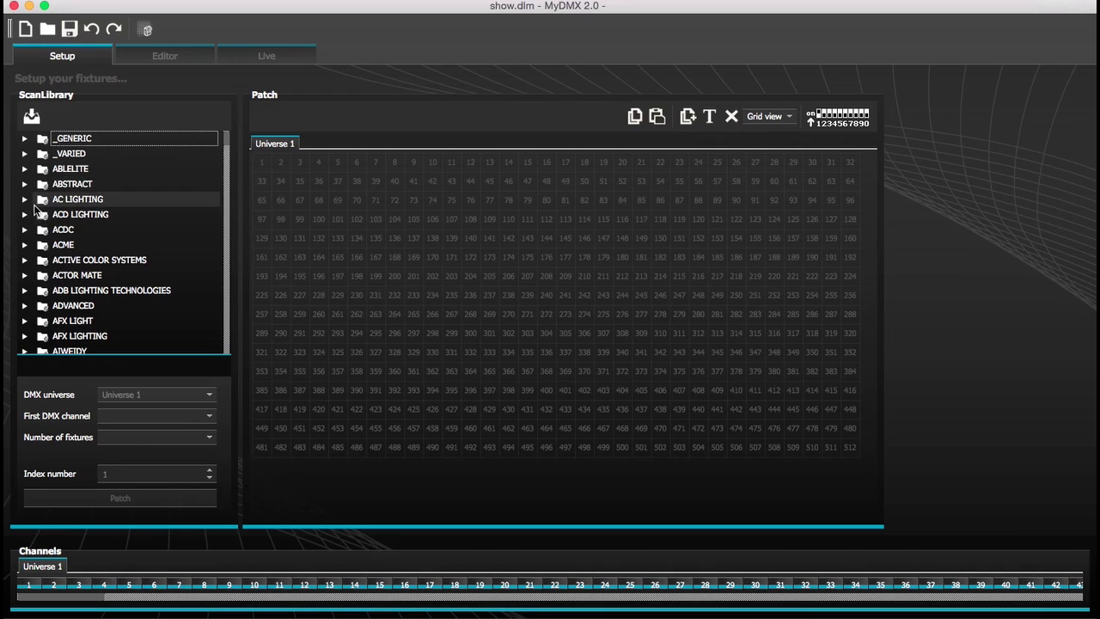
pyautogui.scroll(-5, 55, 252)
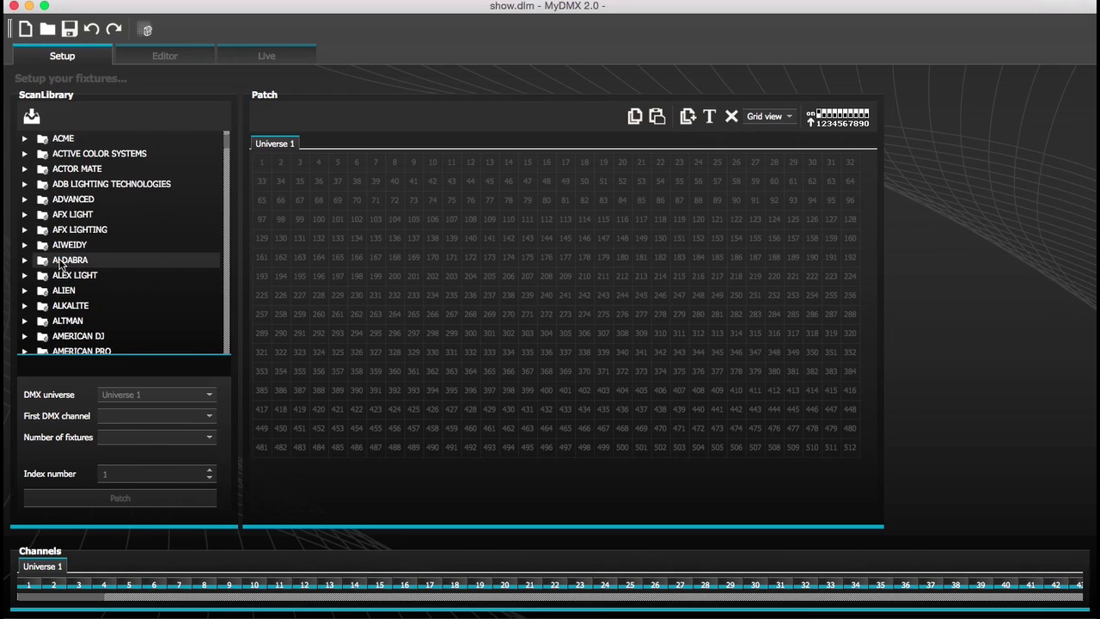
pyautogui.click(25, 259)
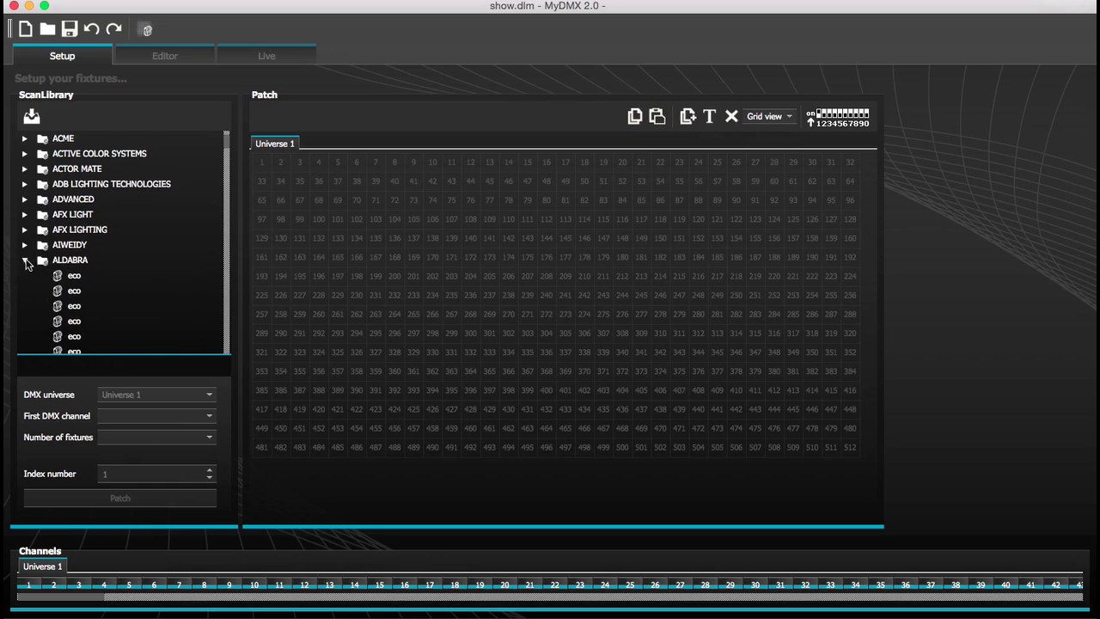
pyautogui.scroll(-4, 29, 290)
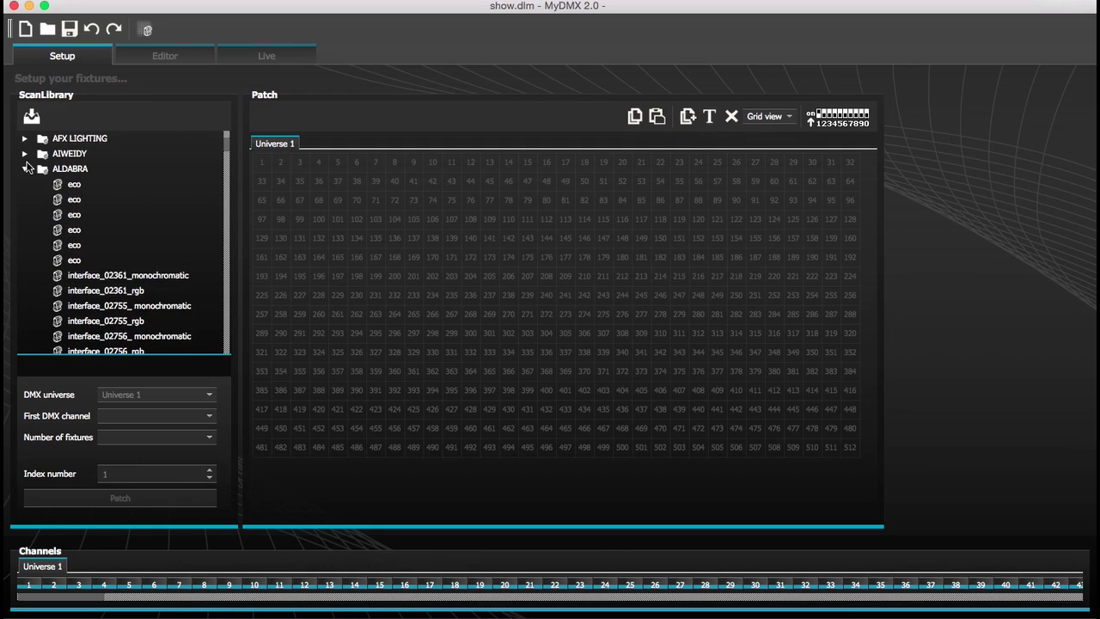
pyautogui.click(25, 170)
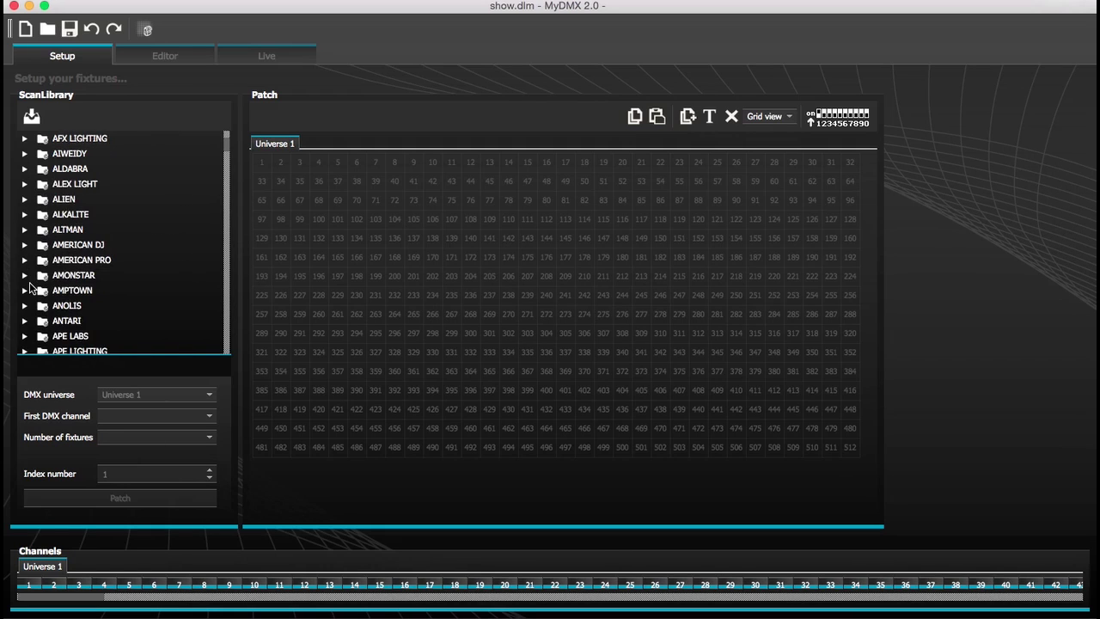
# Step: Patch a Behringer eurolight ld 6230 fixture to Universe 1 at DMX address 1
pyautogui.scroll(-8, 29, 287)
pyautogui.scroll(-8, 30, 288)
pyautogui.scroll(-6, 29, 287)
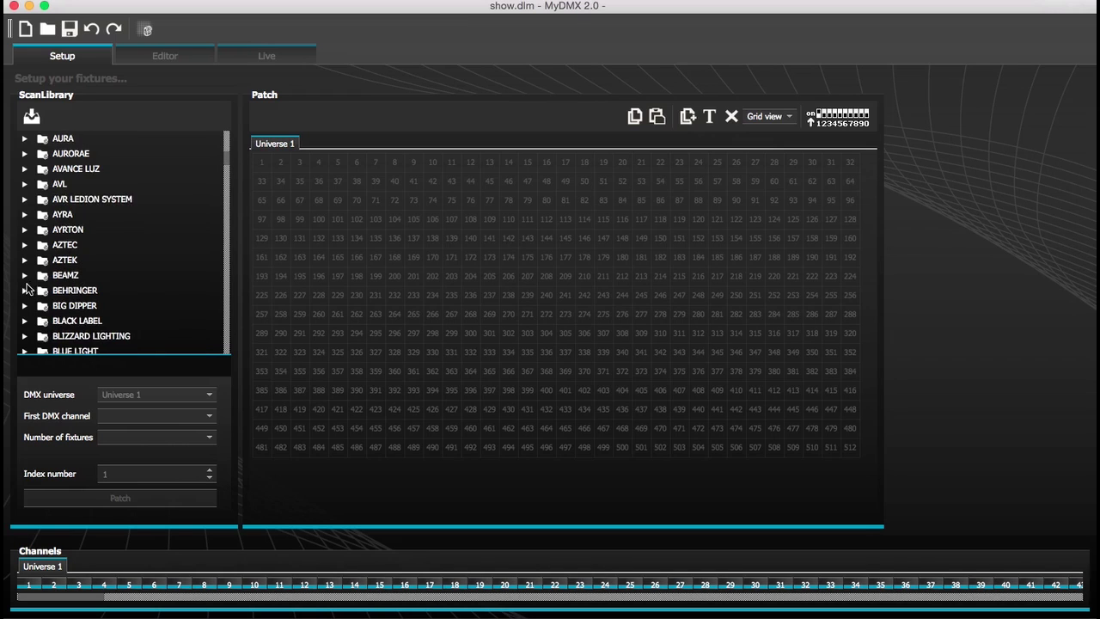
pyautogui.click(25, 290)
pyautogui.click(89, 309)
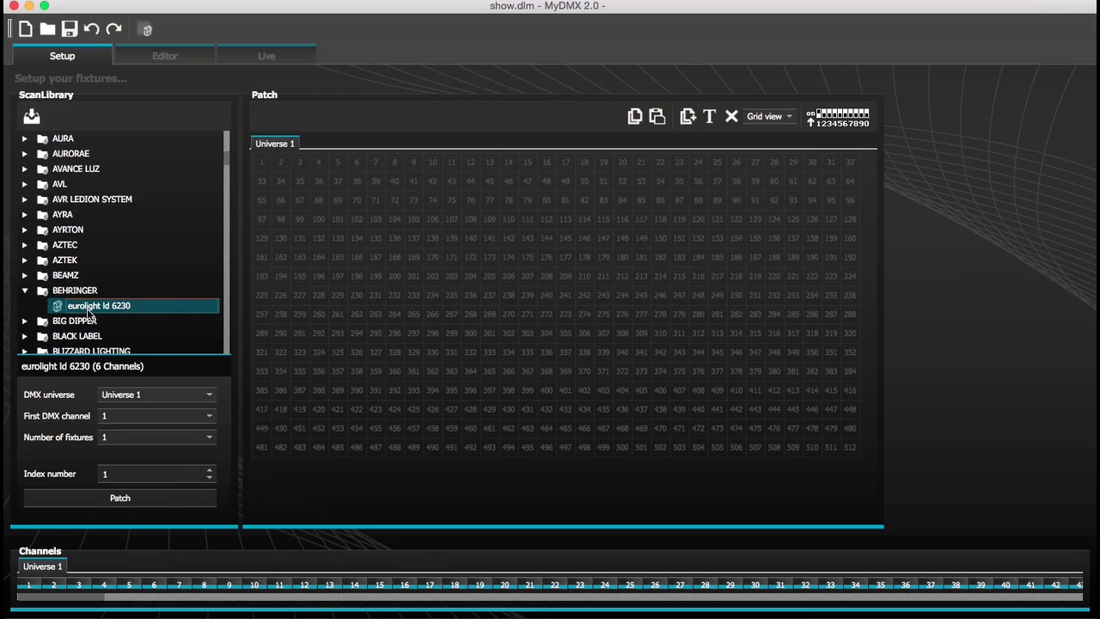
pyautogui.moveTo(89, 316); pyautogui.dragTo(275, 189)
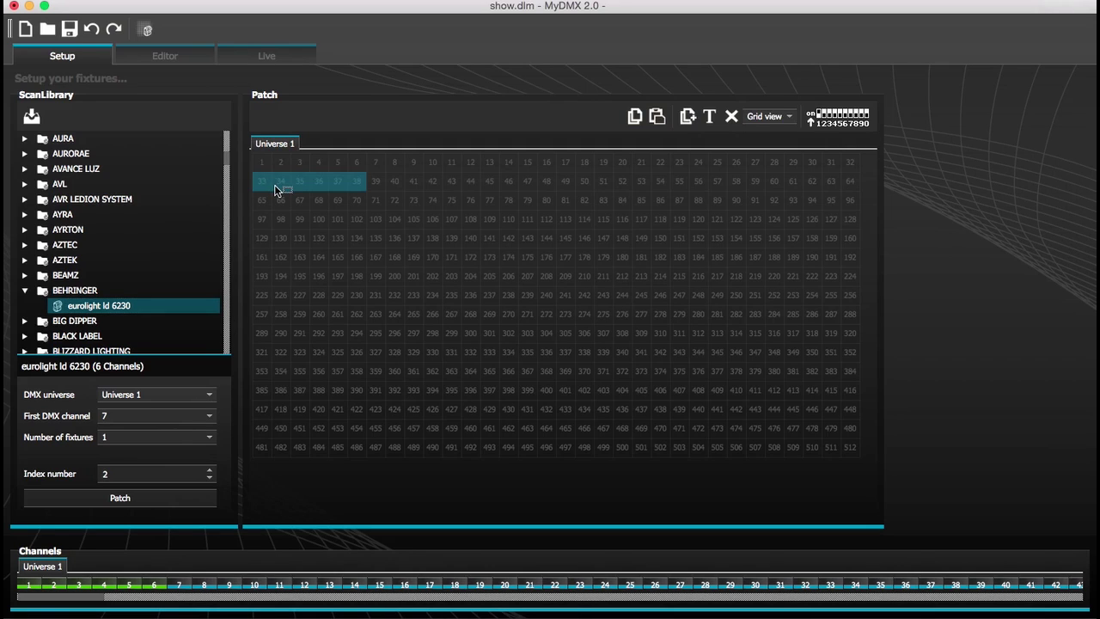
pyautogui.moveTo(275, 183); pyautogui.dragTo(273, 168)
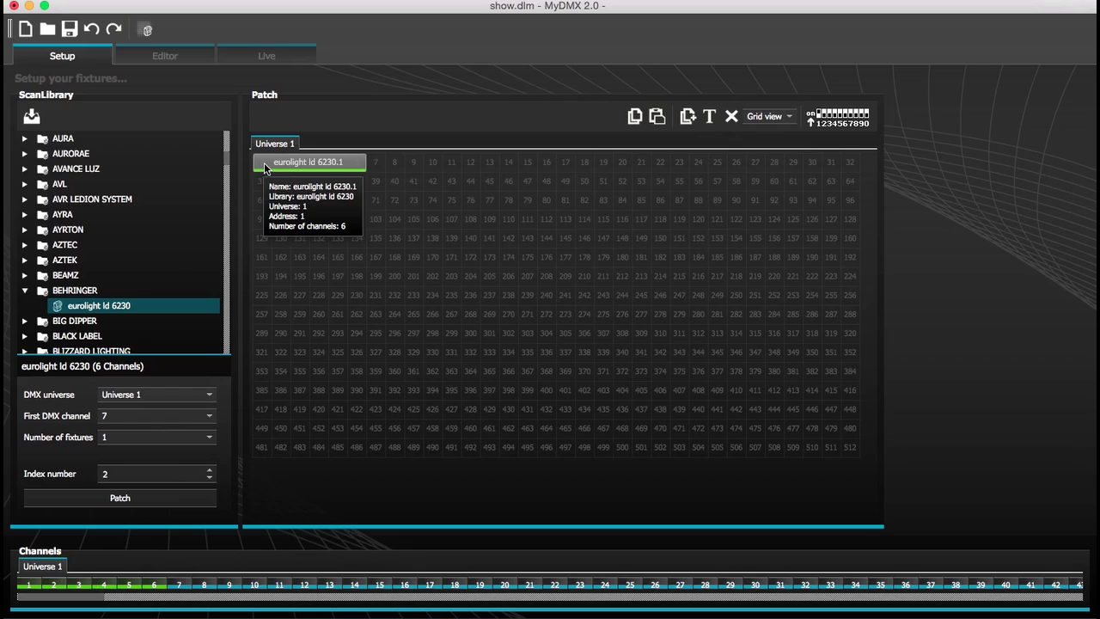
pyautogui.moveTo(280, 168); pyautogui.dragTo(470, 171)
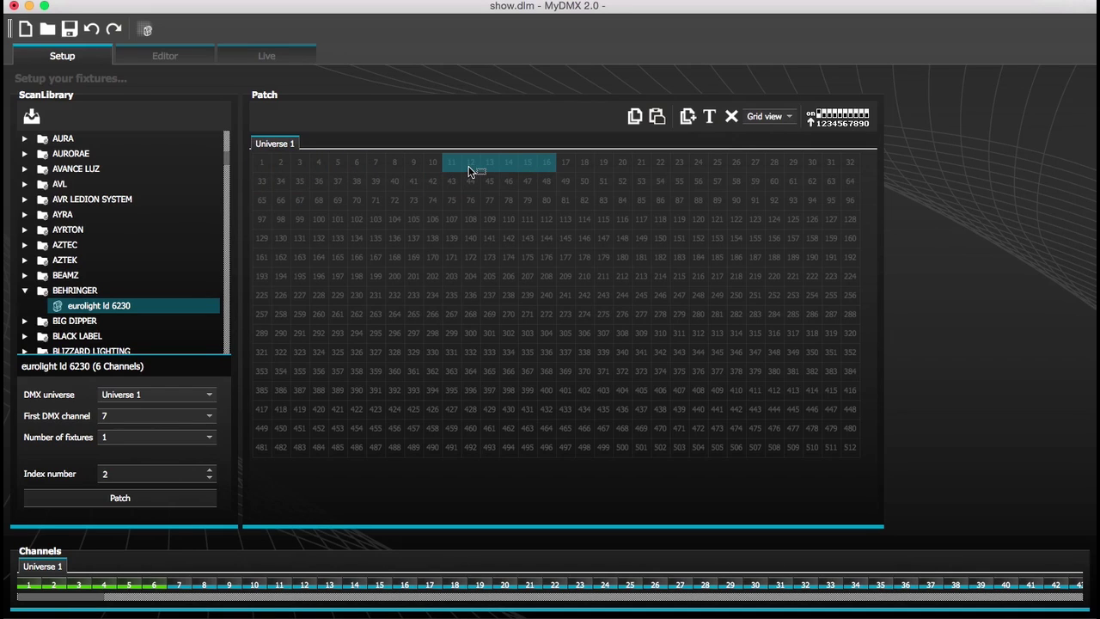
pyautogui.moveTo(470, 171); pyautogui.dragTo(280, 172)
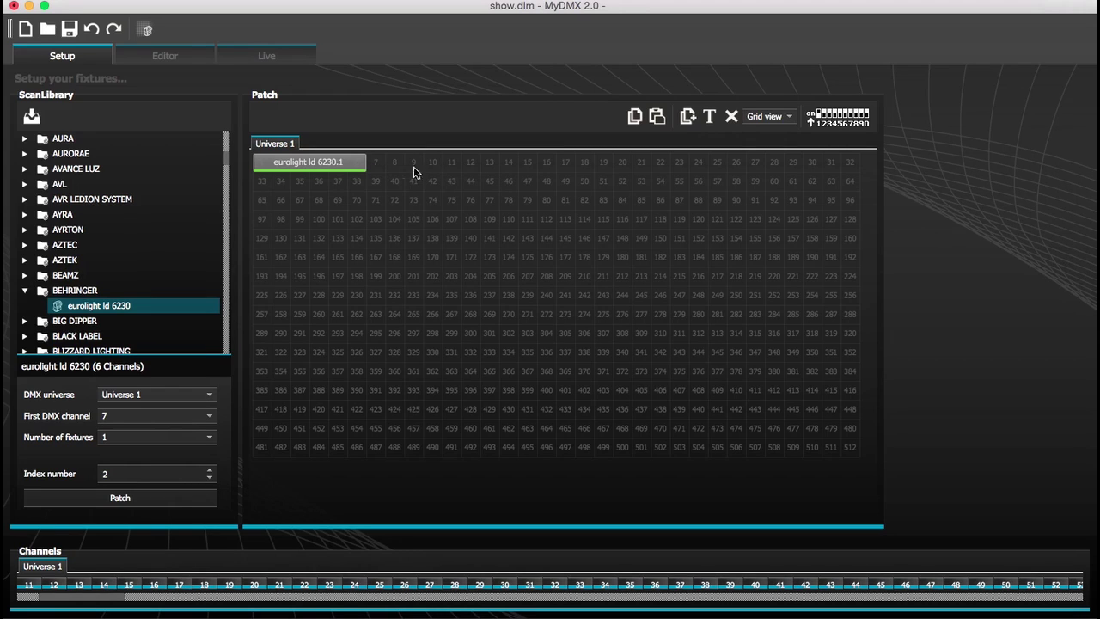
# Step: In the scene editor, raise channels 7 to 13 to about 158, 162, 156, 149, 156, 151 and 190
pyautogui.click(179, 58)
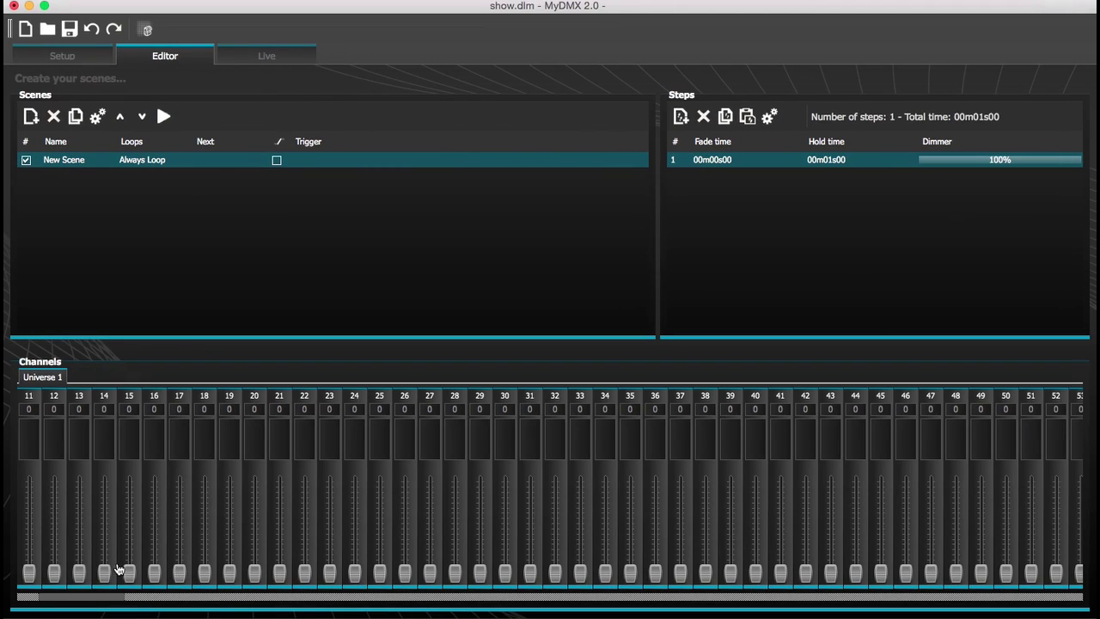
pyautogui.moveTo(62, 602); pyautogui.dragTo(41, 602)
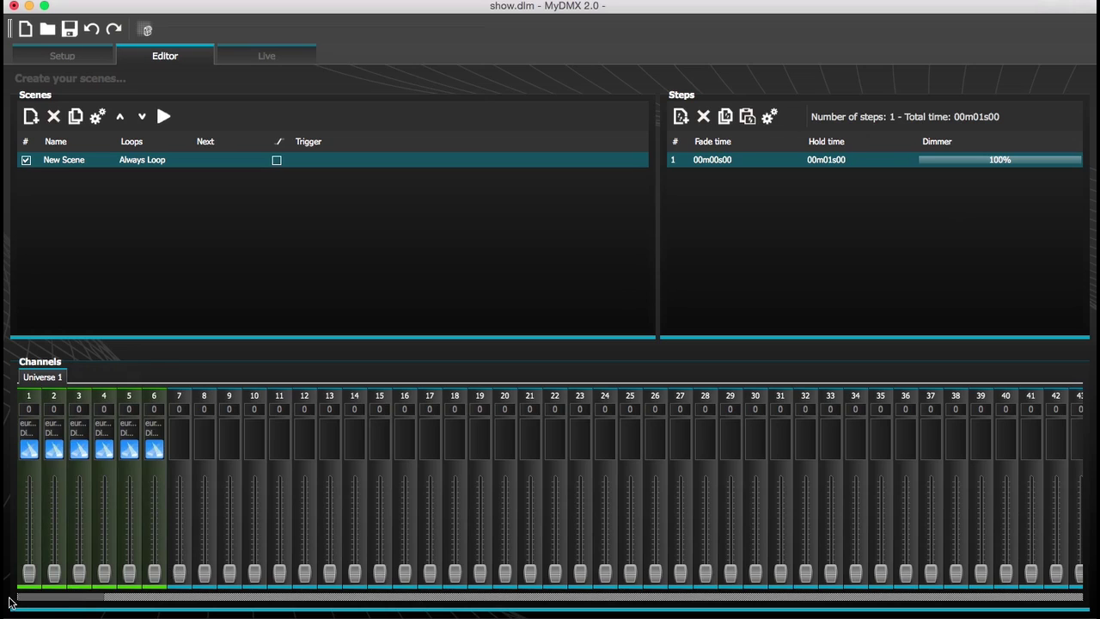
pyautogui.moveTo(180, 572); pyautogui.dragTo(179, 511)
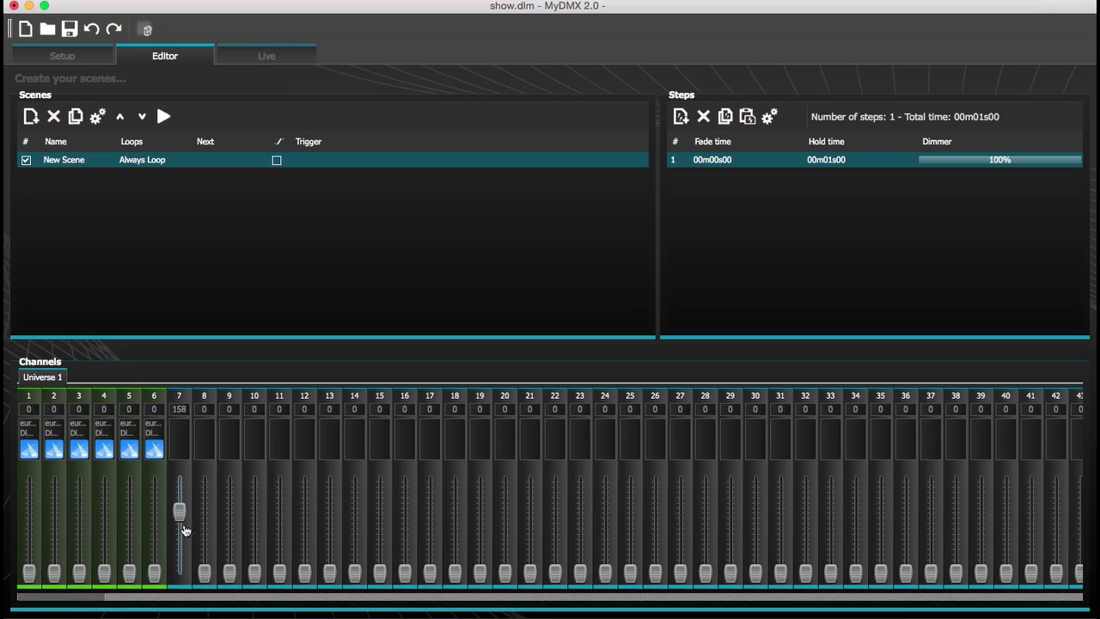
pyautogui.moveTo(204, 573); pyautogui.dragTo(204, 511)
pyautogui.moveTo(229, 572); pyautogui.dragTo(256, 515)
pyautogui.moveTo(281, 573); pyautogui.dragTo(288, 530)
pyautogui.moveTo(304, 572); pyautogui.dragTo(330, 505)
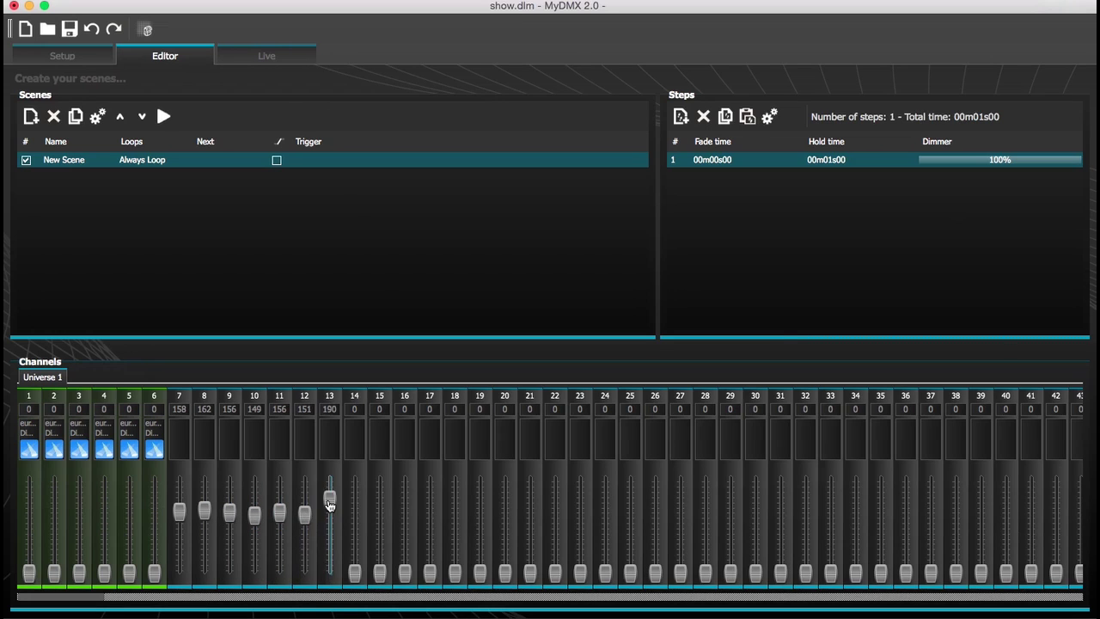
# Step: Patch two more eurolight ld 6230 fixtures directly after the first, at DMX addresses 7 and 13
pyautogui.click(64, 57)
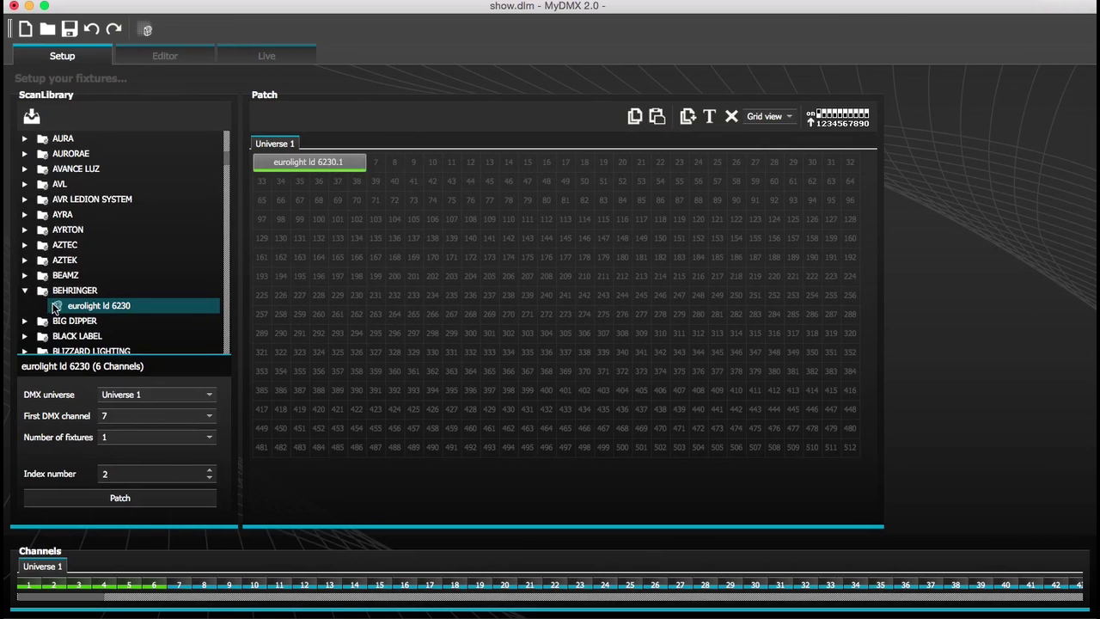
pyautogui.moveTo(58, 308); pyautogui.dragTo(382, 165)
pyautogui.moveTo(57, 306); pyautogui.dragTo(489, 171)
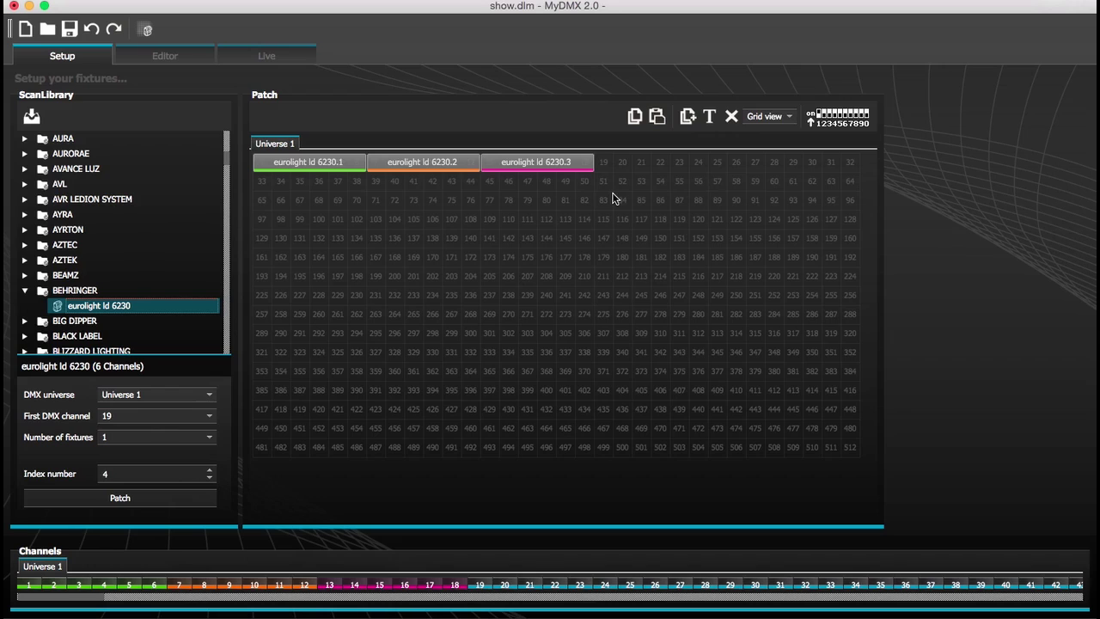
# Step: Check the DIP switch address settings of each of the three patched fixtures
pyautogui.click(417, 161)
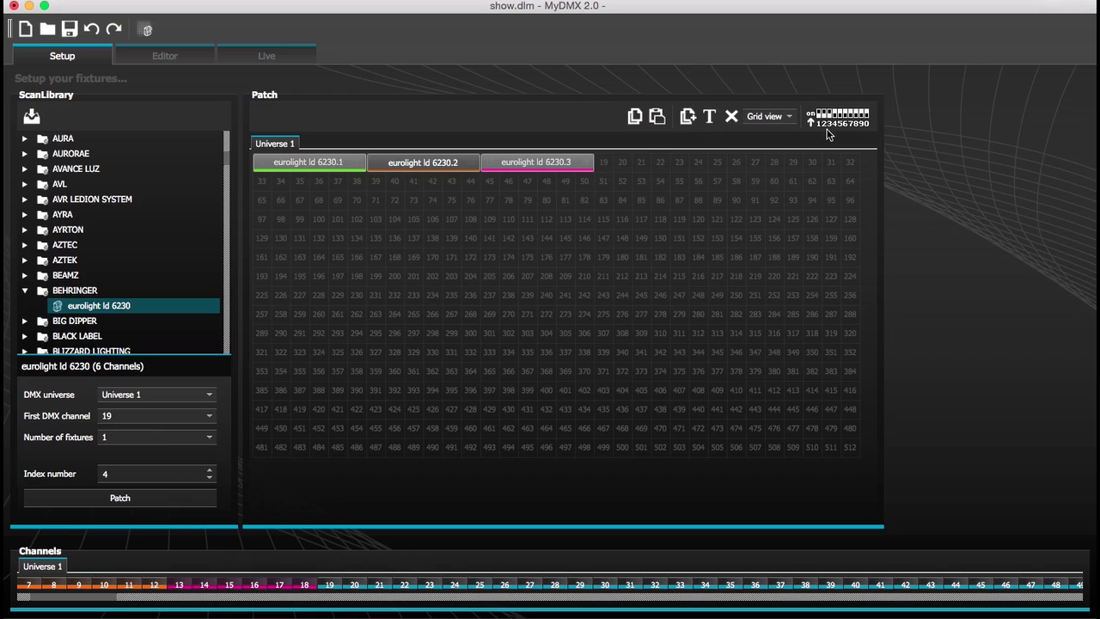
pyautogui.click(554, 168)
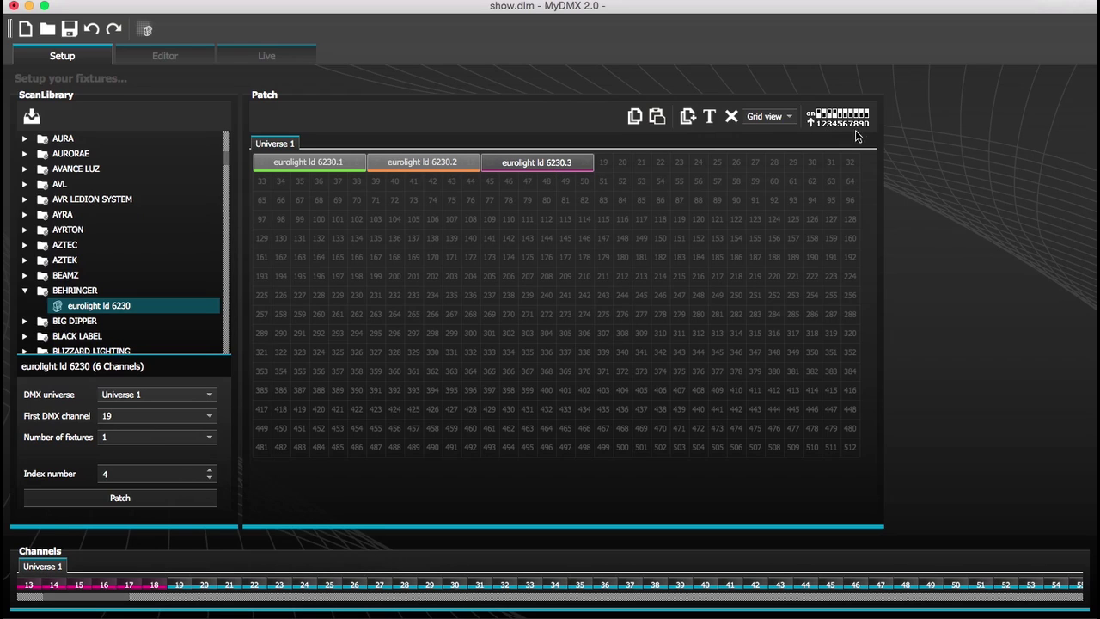
pyautogui.click(312, 169)
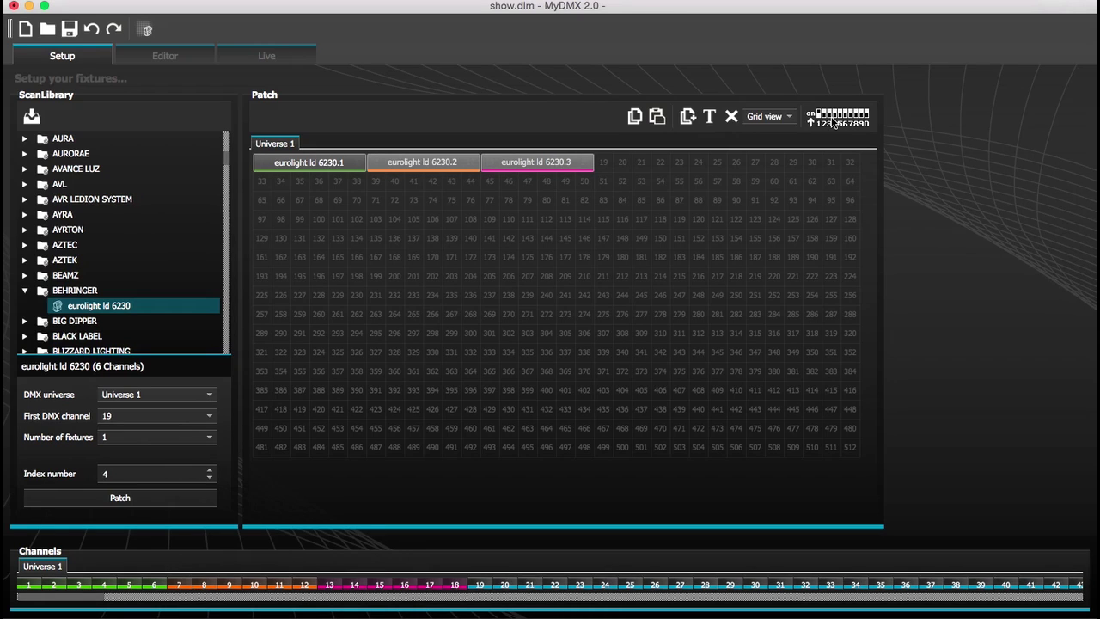
# Step: In New Scene's first step, set channels 2, 4, 6, 9, 11 and 12 to about 121, 153, 184, 133, 127 and 141
pyautogui.click(159, 60)
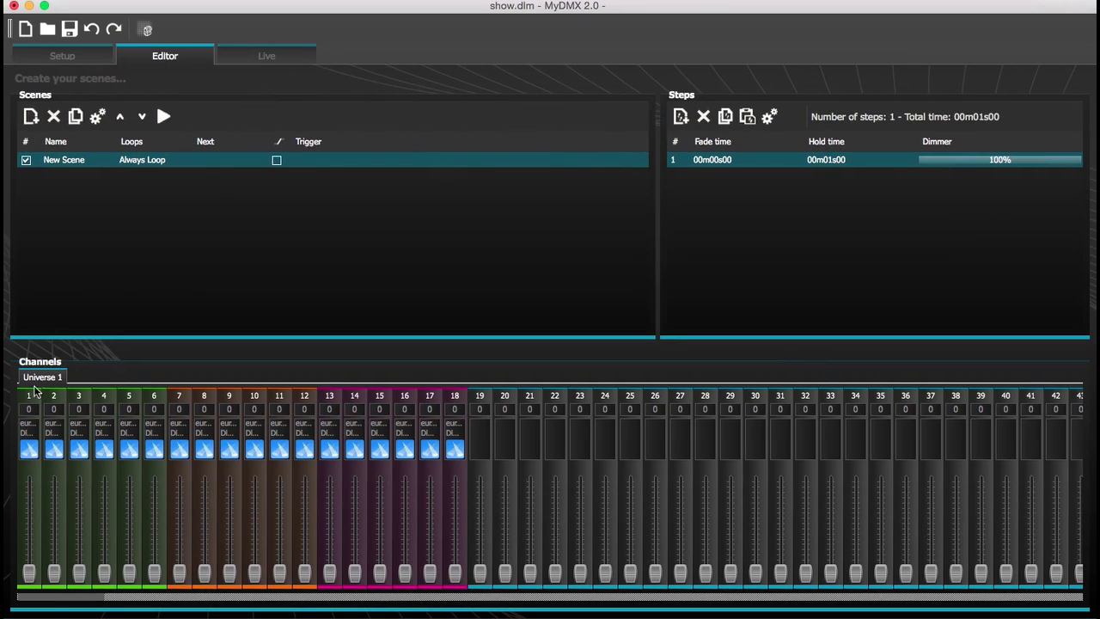
pyautogui.moveTo(53, 573); pyautogui.dragTo(54, 525)
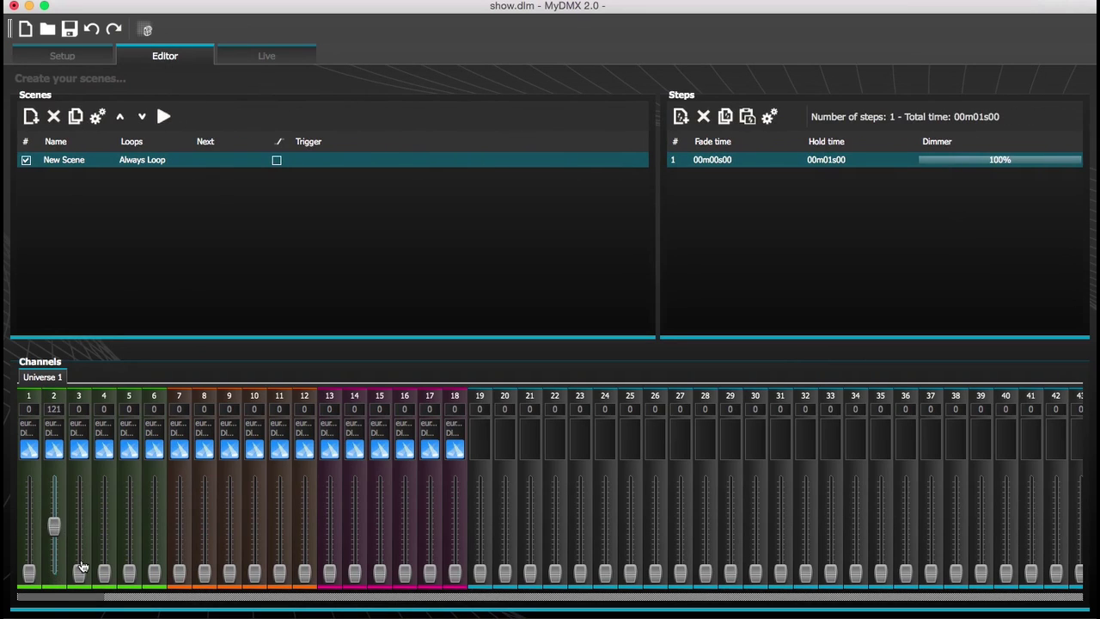
pyautogui.moveTo(104, 573); pyautogui.dragTo(105, 513)
pyautogui.moveTo(154, 572); pyautogui.dragTo(167, 507)
pyautogui.moveTo(229, 573); pyautogui.dragTo(230, 521)
pyautogui.moveTo(280, 572); pyautogui.dragTo(280, 524)
pyautogui.moveTo(305, 573); pyautogui.dragTo(313, 525)
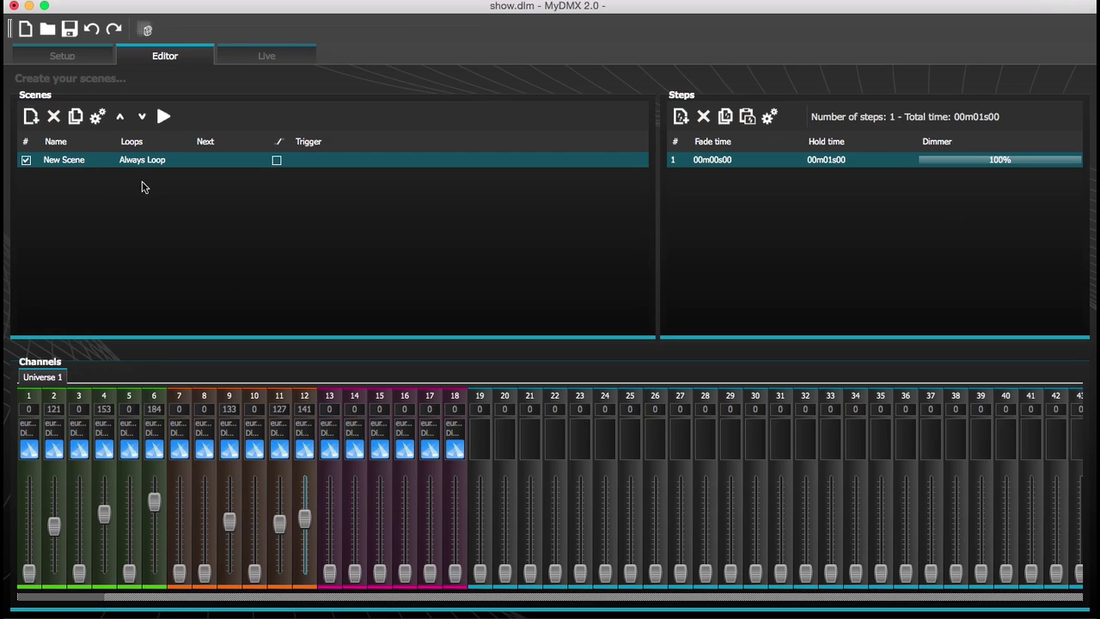
# Step: Add a second step with channels 11, 12, 14 and 16 at about 74, 33, 166 and 135, and add a third step
pyautogui.click(700, 161)
pyautogui.click(681, 118)
pyautogui.moveTo(304, 518); pyautogui.dragTo(273, 550)
pyautogui.moveTo(354, 572); pyautogui.dragTo(354, 508)
pyautogui.moveTo(403, 572); pyautogui.dragTo(405, 520)
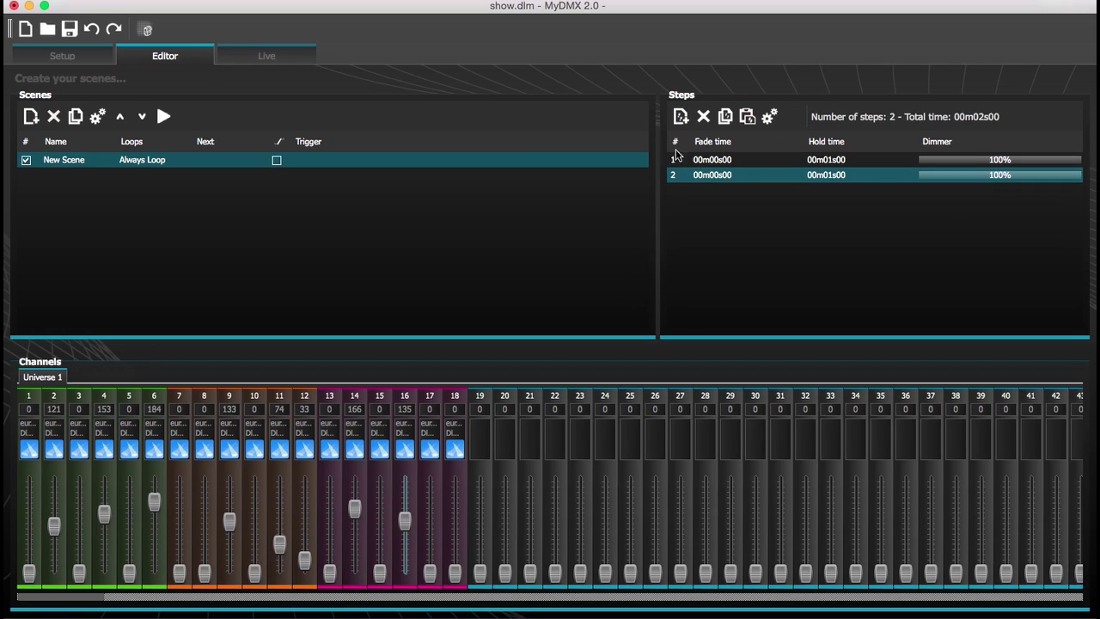
pyautogui.click(681, 118)
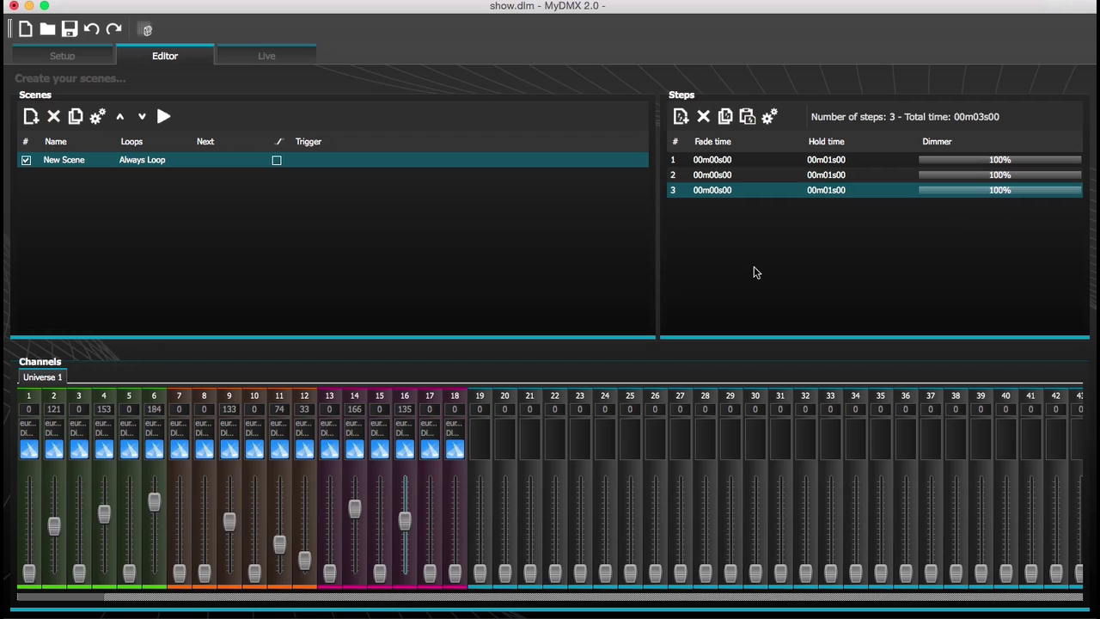
# Step: Review New Scene in the Live view and revisit the fixture setup and scene editor, ending back on the product page in Firefox
pyautogui.click(268, 59)
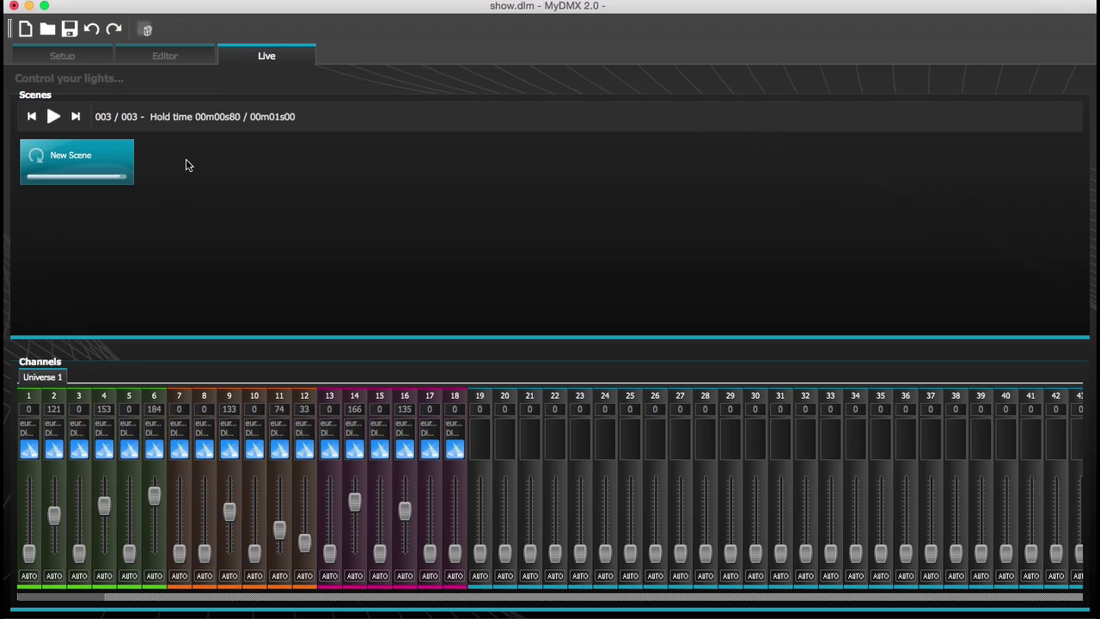
pyautogui.click(80, 56)
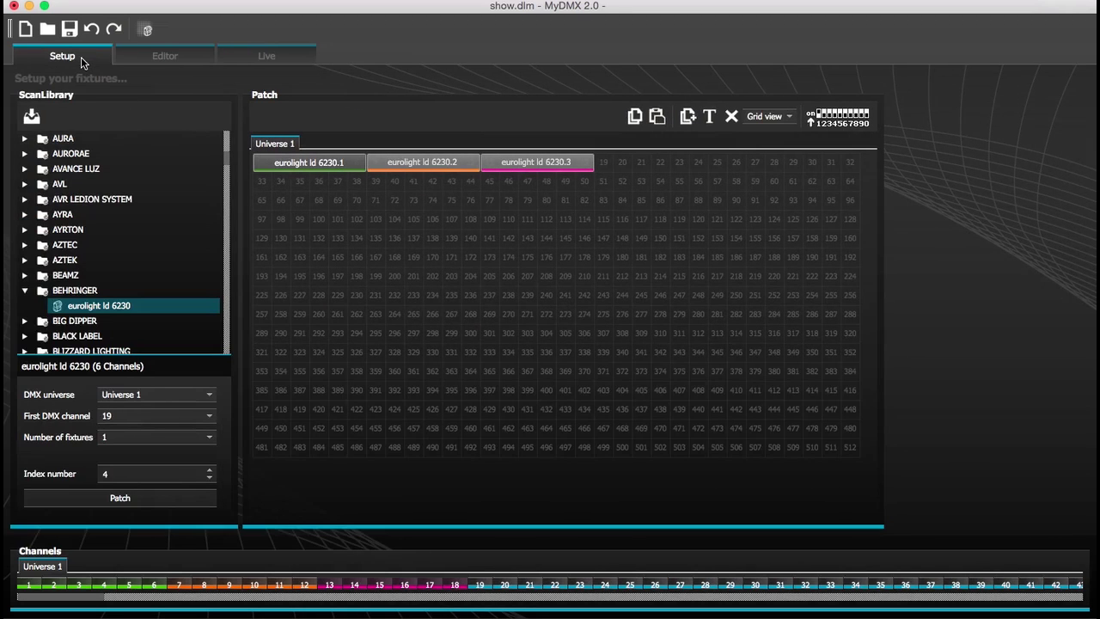
pyautogui.click(181, 61)
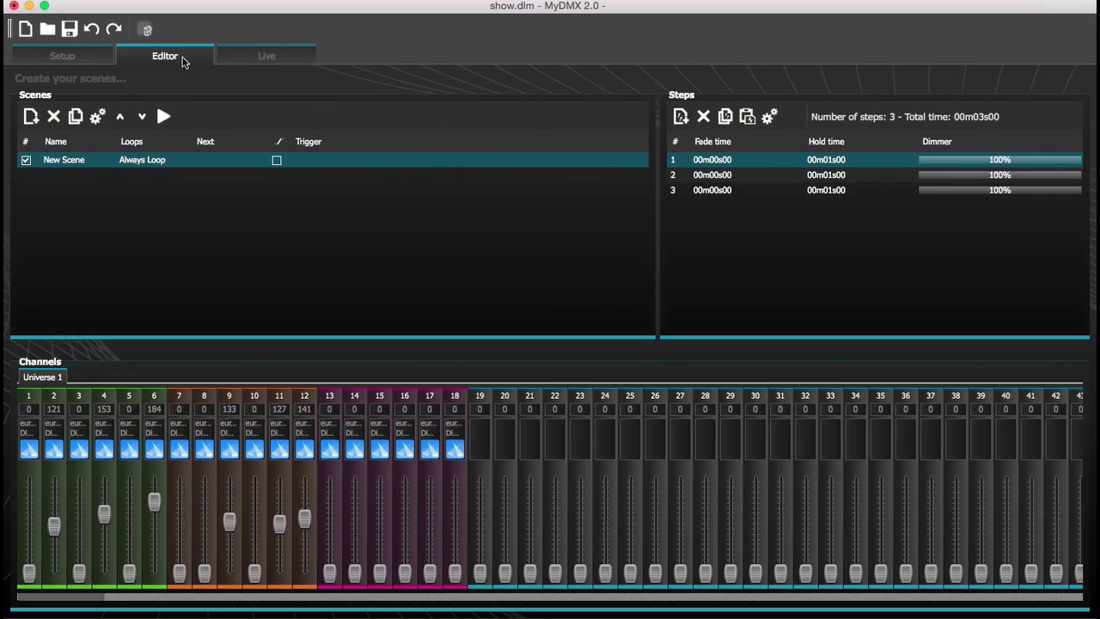
pyautogui.click(284, 57)
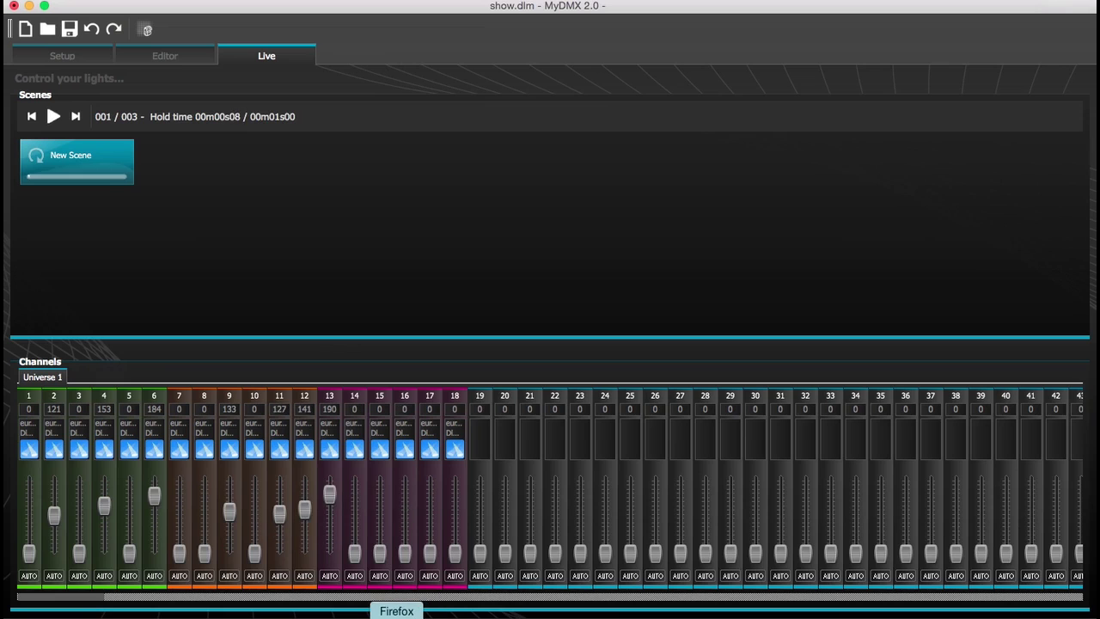
pyautogui.click(397, 615)
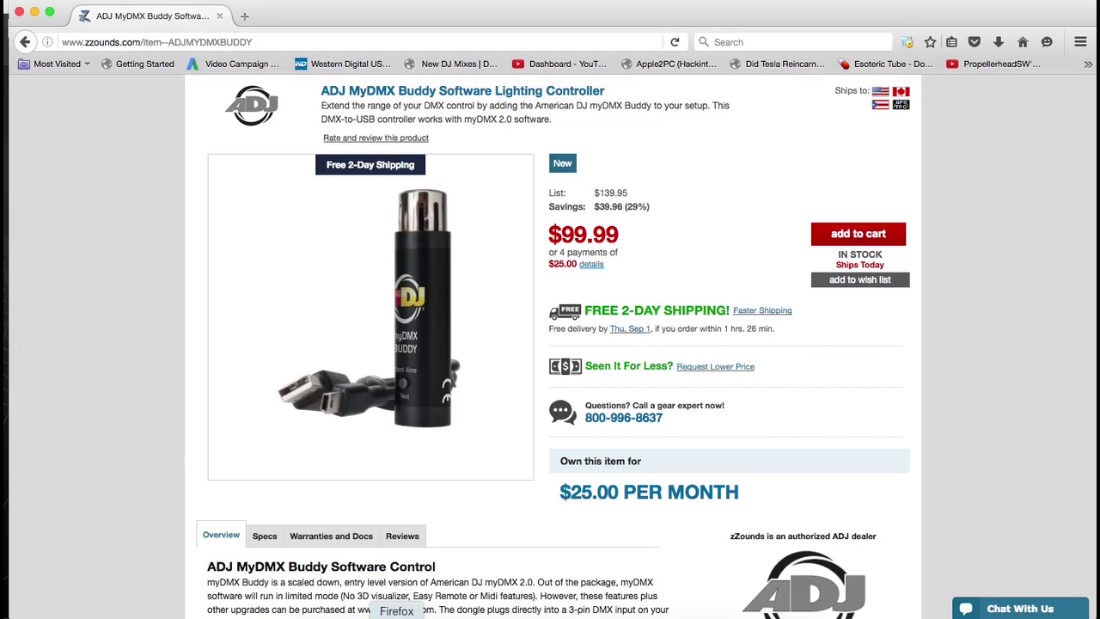